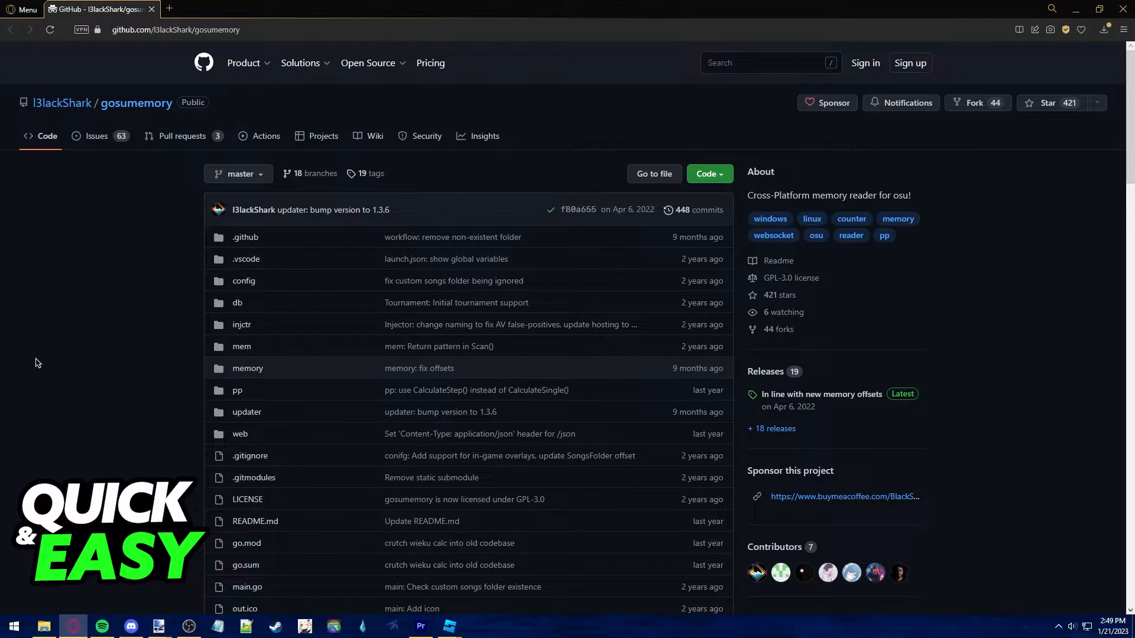
pyautogui.scroll(-3, 180, 355)
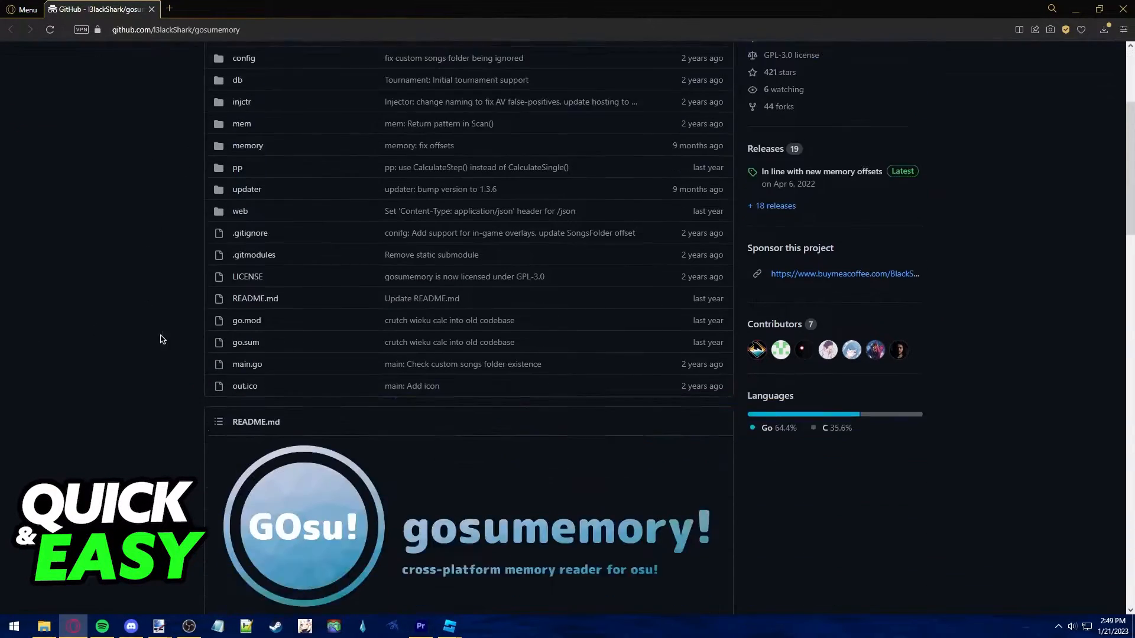
pyautogui.scroll(-5, 181, 356)
pyautogui.scroll(6, 204, 320)
pyautogui.scroll(2, 222, 291)
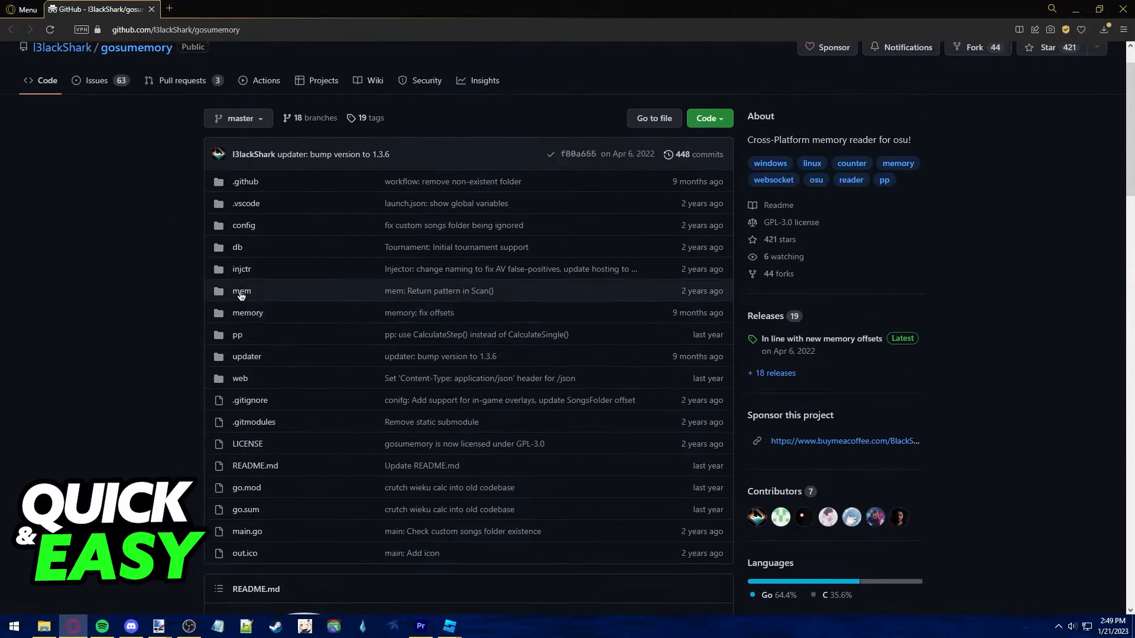
pyautogui.scroll(1, 222, 291)
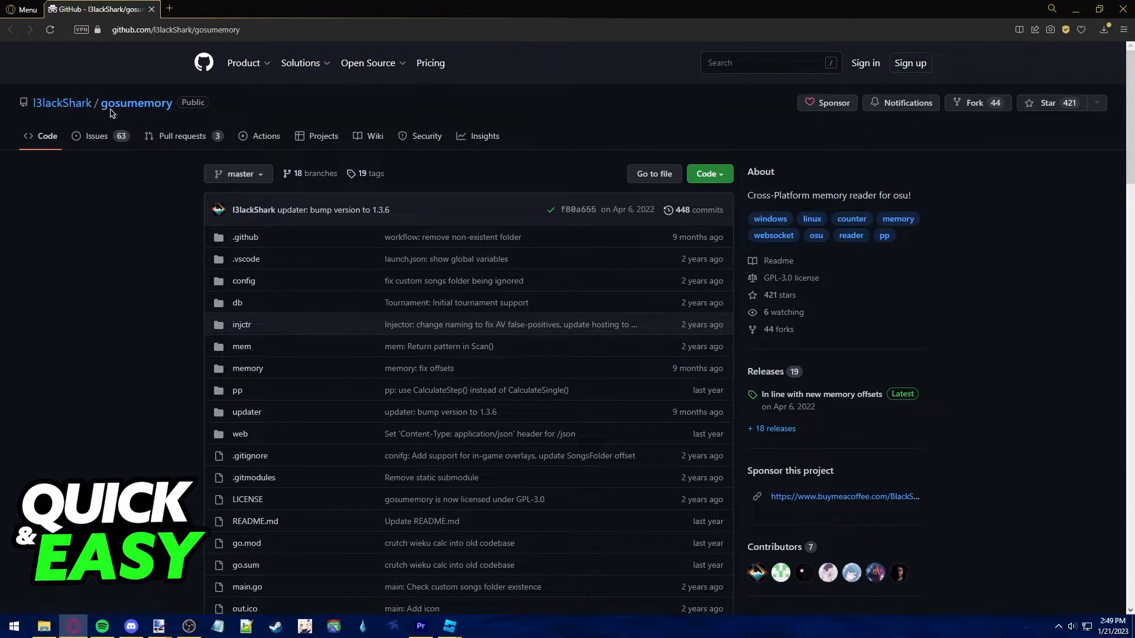
pyautogui.scroll(-3, 172, 214)
pyautogui.scroll(-1, 152, 279)
pyautogui.scroll(4, 160, 213)
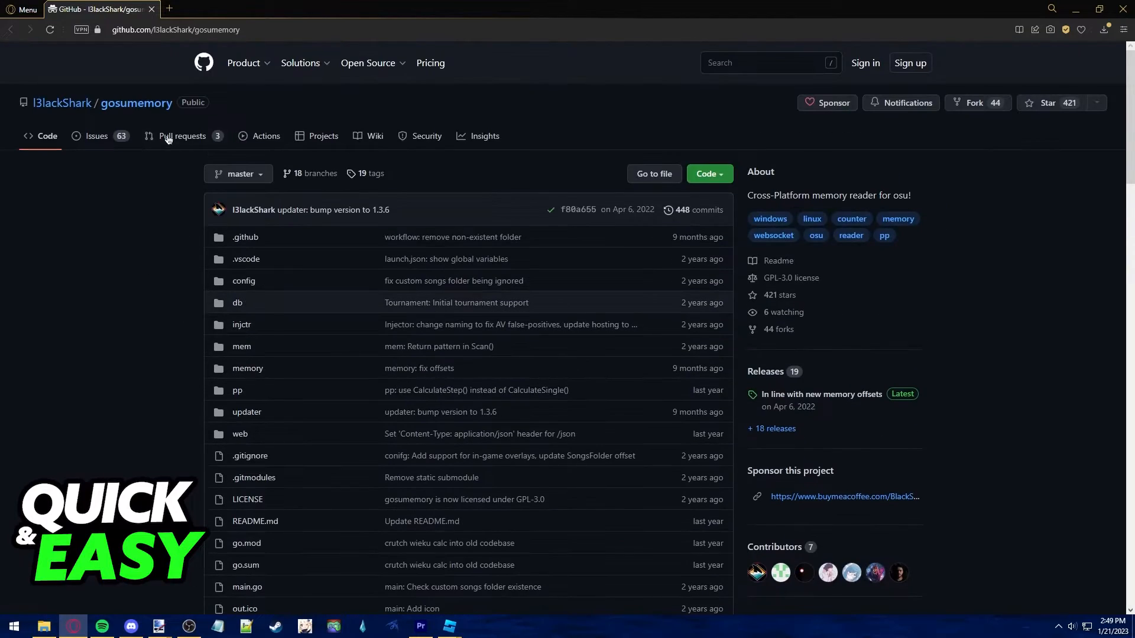
# Reach the gosumemory repository from its search result and go to its Releases list.
pyautogui.moveTo(175, 104); pyautogui.dragTo(107, 104)
pyautogui.moveTo(175, 104); pyautogui.dragTo(105, 104)
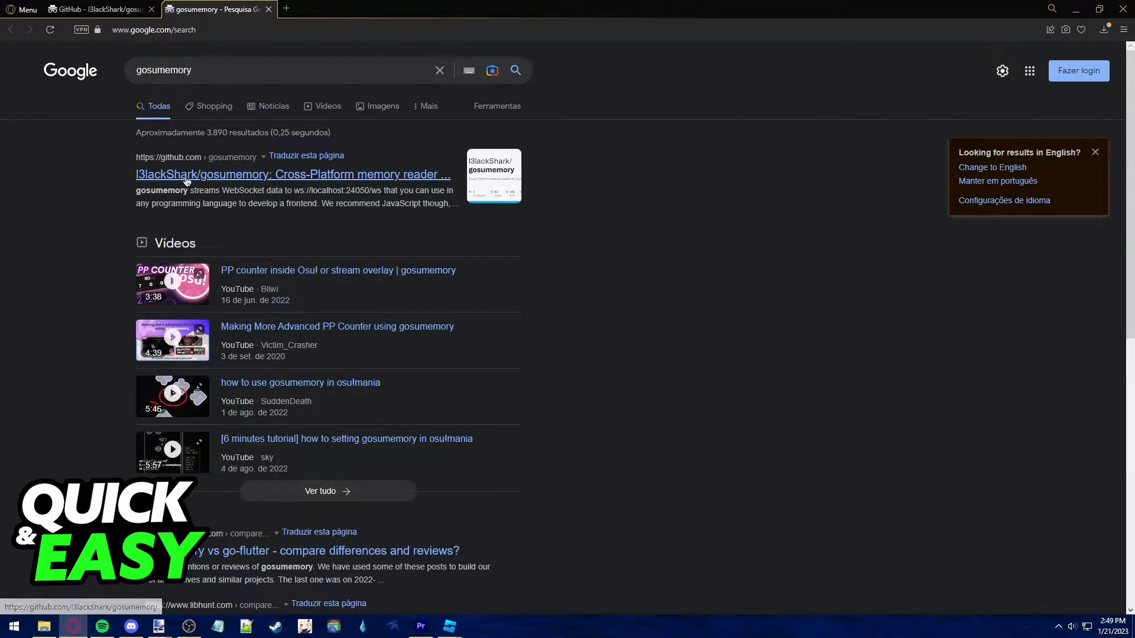
pyautogui.click(236, 180)
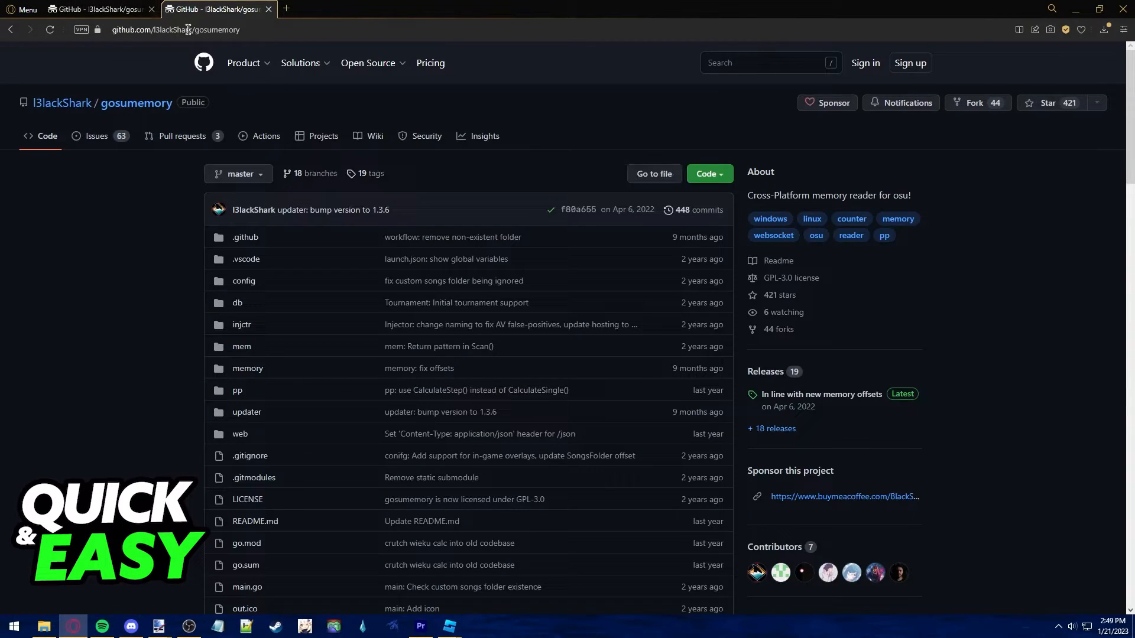
pyautogui.click(151, 10)
pyautogui.scroll(-3, 193, 330)
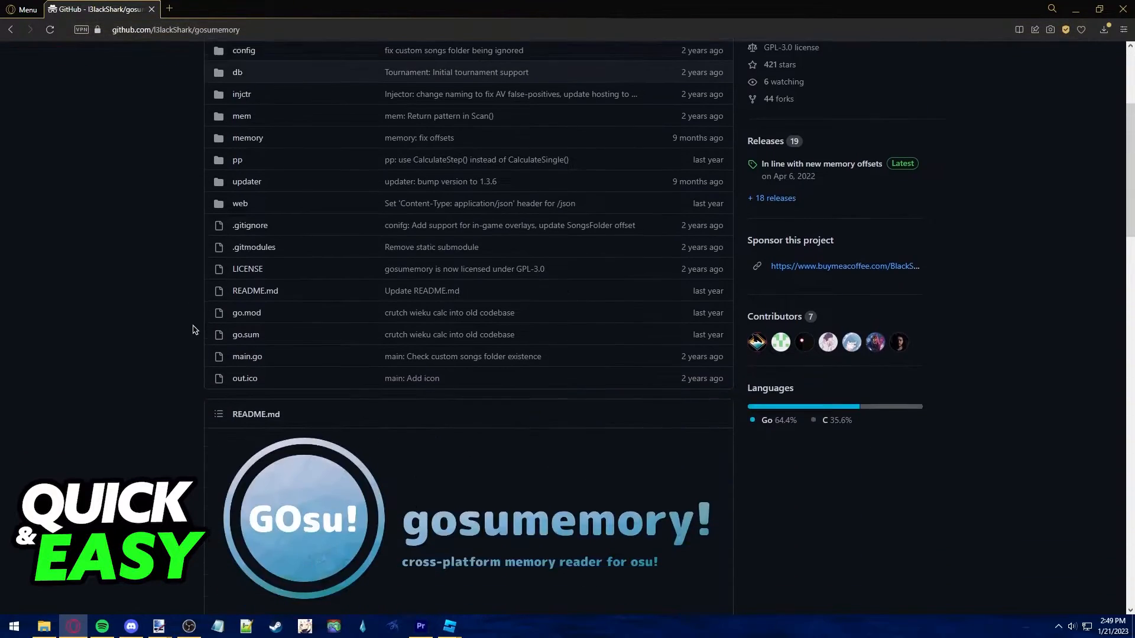
pyautogui.scroll(-3, 193, 330)
pyautogui.scroll(-2, 261, 337)
pyautogui.scroll(-2, 319, 321)
pyautogui.scroll(10, 321, 322)
pyautogui.scroll(5, 798, 373)
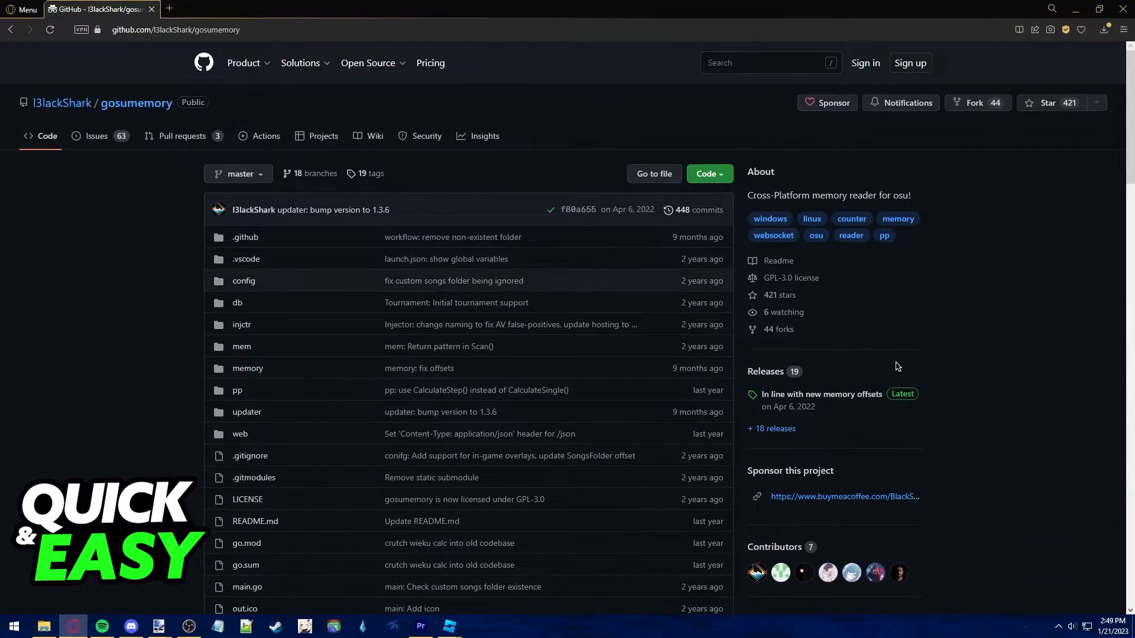
pyautogui.click(771, 373)
pyautogui.scroll(-1, 551, 408)
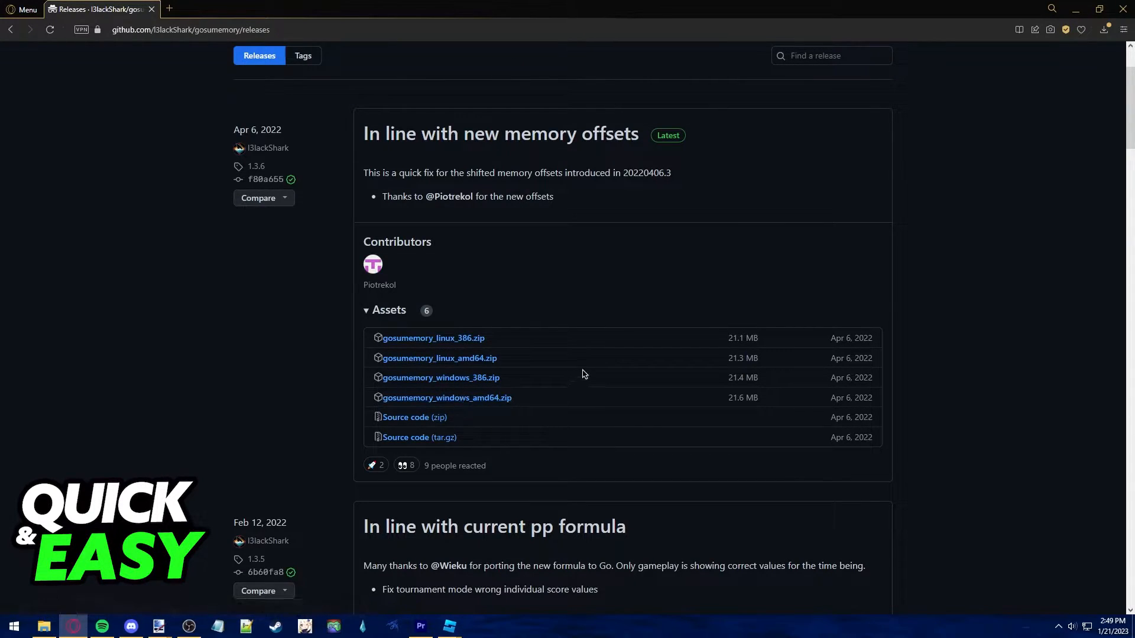
pyautogui.scroll(2, 583, 374)
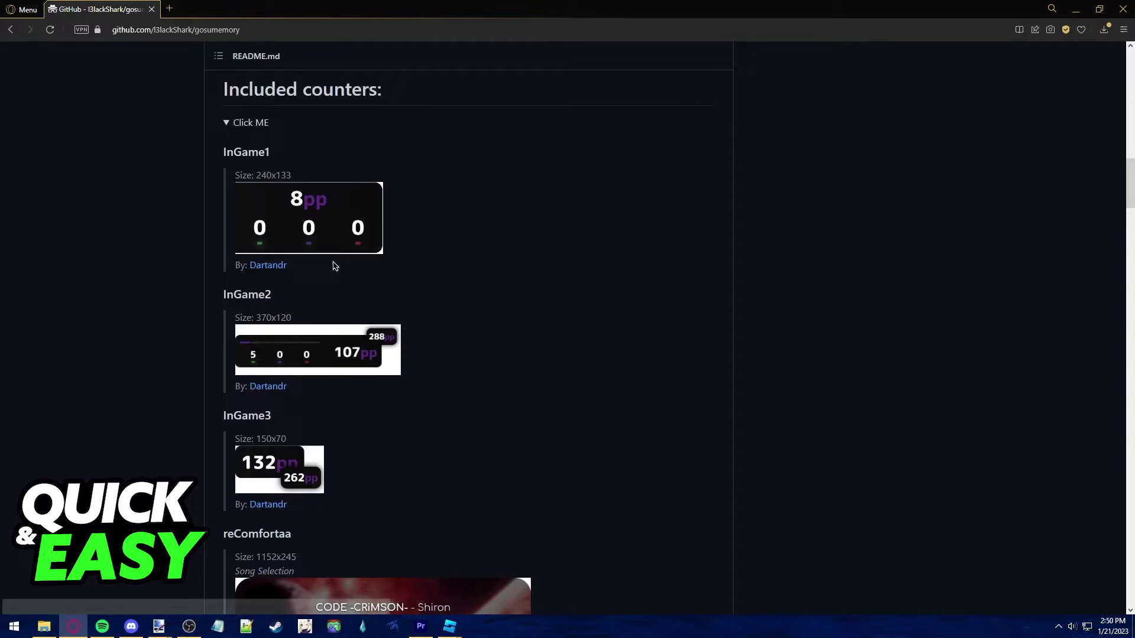
pyautogui.scroll(-1, 281, 119)
pyautogui.scroll(-3, 355, 180)
pyautogui.scroll(-2, 353, 266)
pyautogui.scroll(-1, 304, 145)
pyautogui.scroll(3, 296, 177)
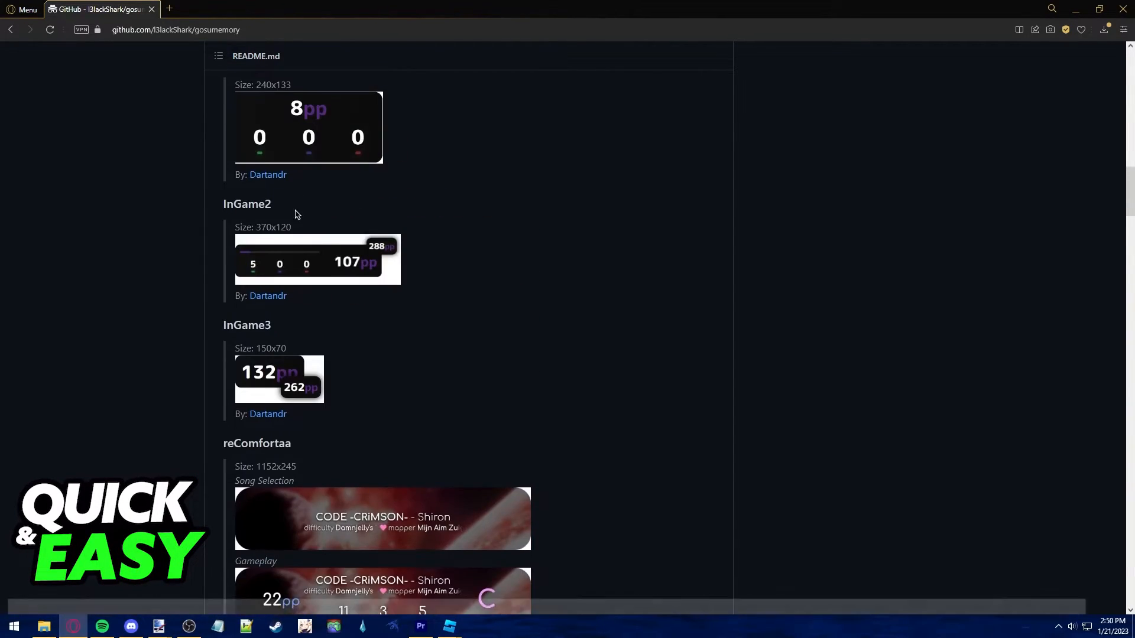
pyautogui.scroll(1, 296, 215)
pyautogui.moveTo(302, 287)
pyautogui.mouseDown()
pyautogui.moveTo(257, 267)
pyautogui.moveTo(258, 286)
pyautogui.moveTo(214, 263)
pyautogui.mouseUp()
# Select the InGame2 overlay name in the README's overlay list to use as overlayURL.
pyautogui.click(256, 286)
pyautogui.click(259, 285)
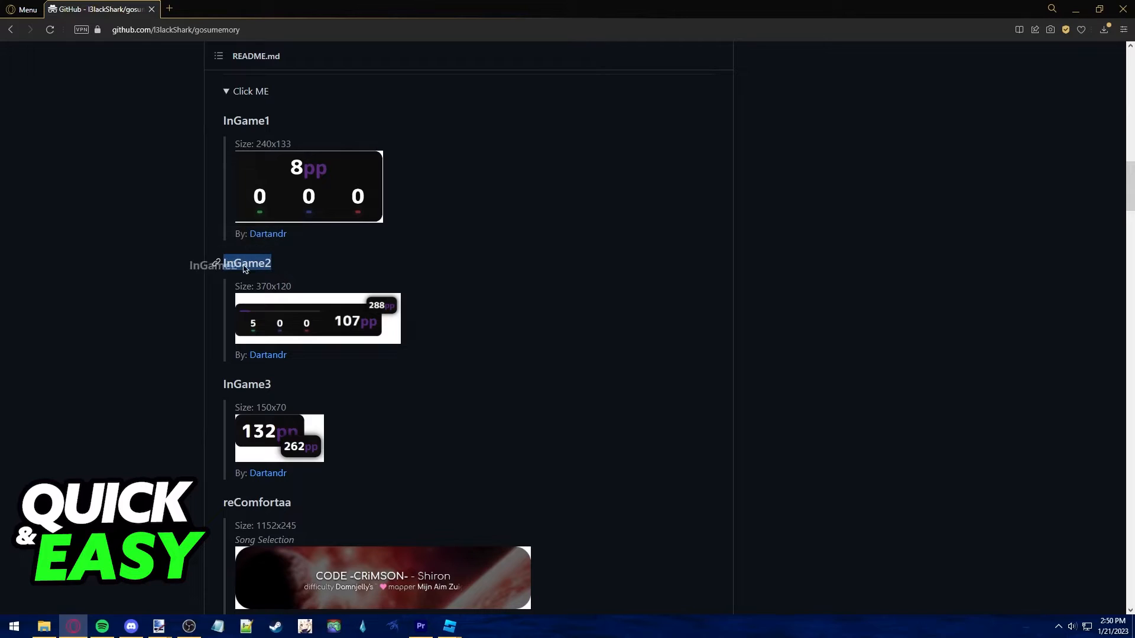
pyautogui.click(265, 262)
pyautogui.doubleClick(267, 263)
pyautogui.click(287, 263)
pyautogui.scroll(-1, 277, 196)
pyautogui.scroll(-3, 278, 196)
pyautogui.scroll(2, 296, 218)
pyautogui.moveTo(298, 385); pyautogui.dragTo(227, 383)
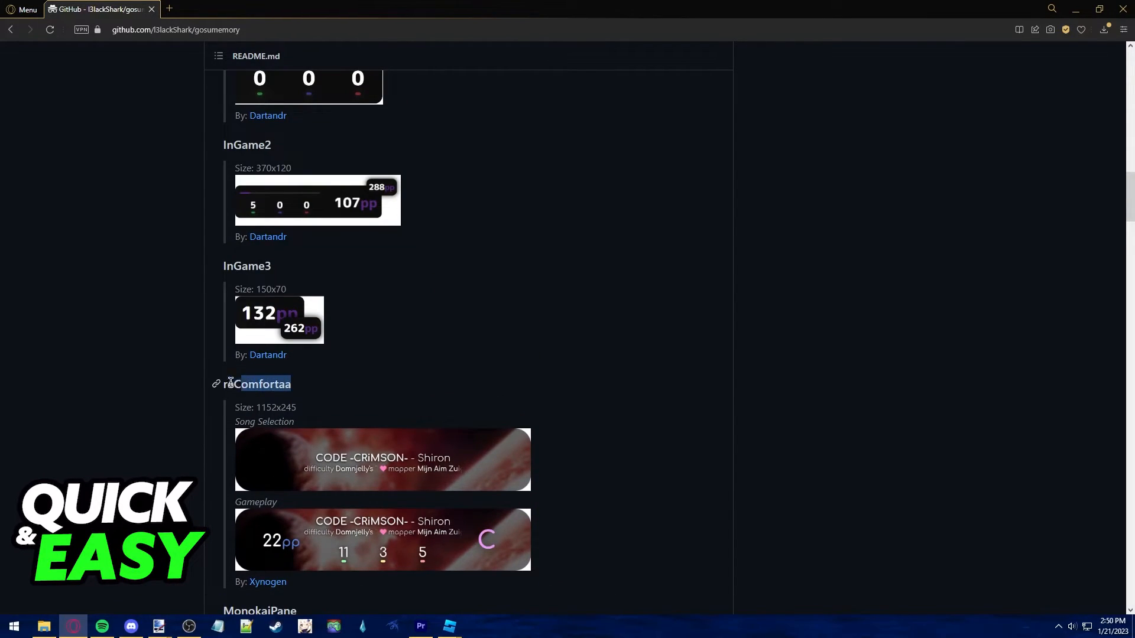